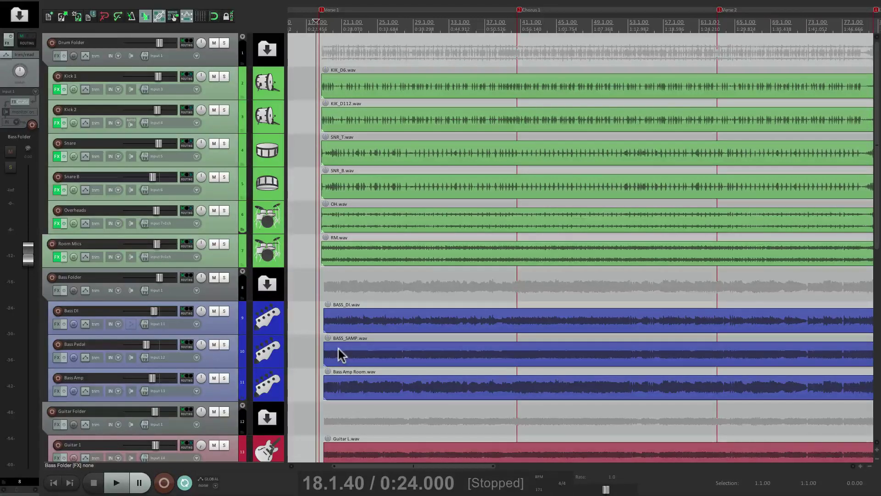
Open Preferences and go to the Control/OSC/web category page.
{"action": "key", "text": "super+comma"}
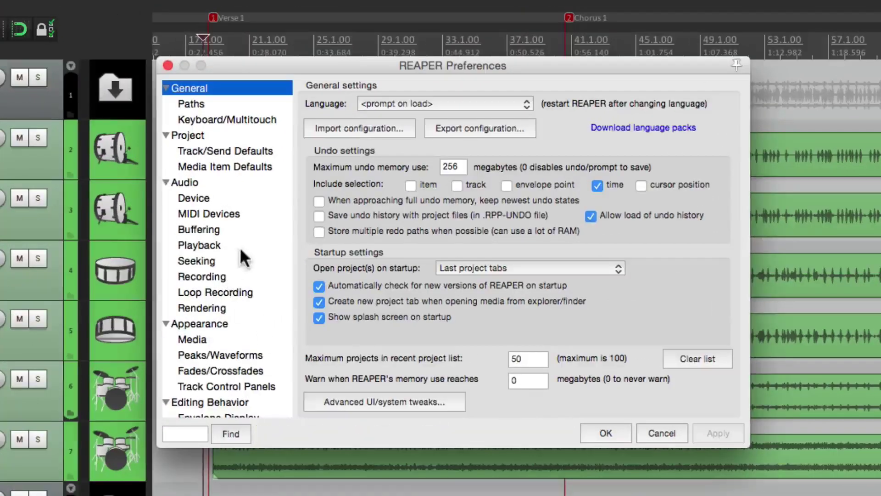
{"action": "scroll", "coordinate": [331, 141], "scroll_direction": "down", "scroll_amount": 1}
{"action": "scroll", "coordinate": [243, 247], "scroll_direction": "down", "scroll_amount": 5}
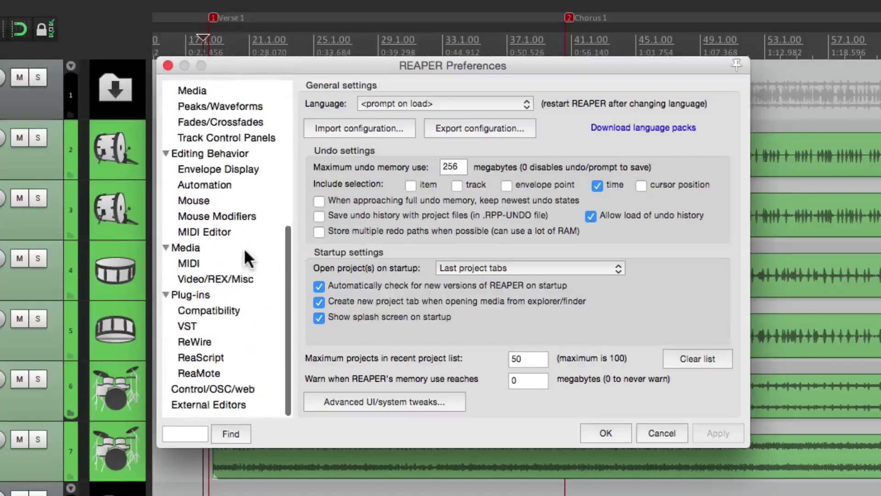
{"action": "left_click", "coordinate": [251, 396]}
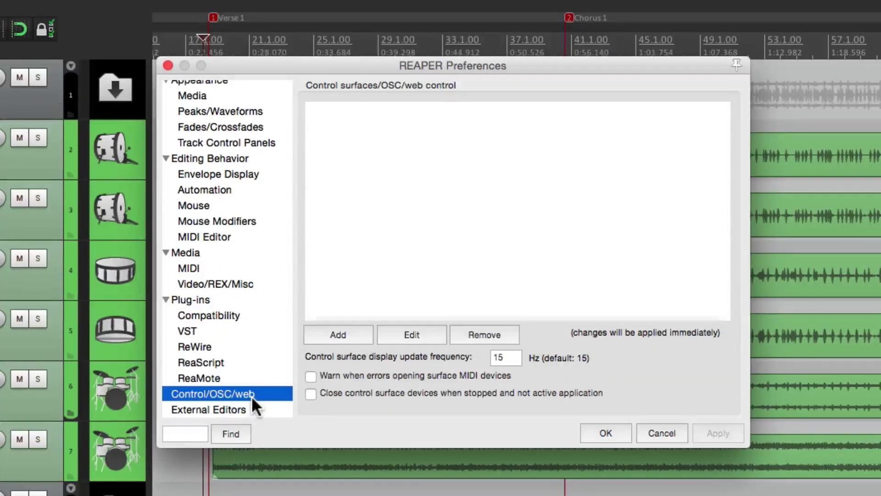
Add a new control surface and set its mode to Web browser interface.
{"action": "left_click", "coordinate": [358, 336]}
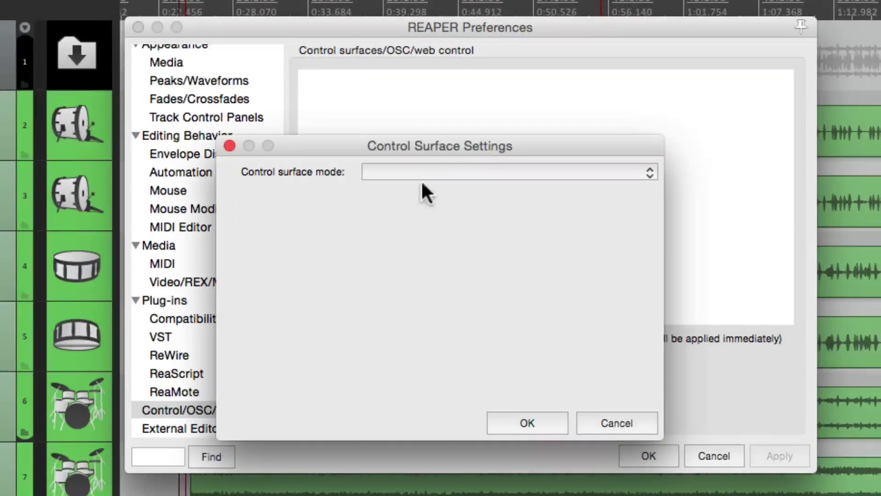
{"action": "left_click", "coordinate": [443, 175]}
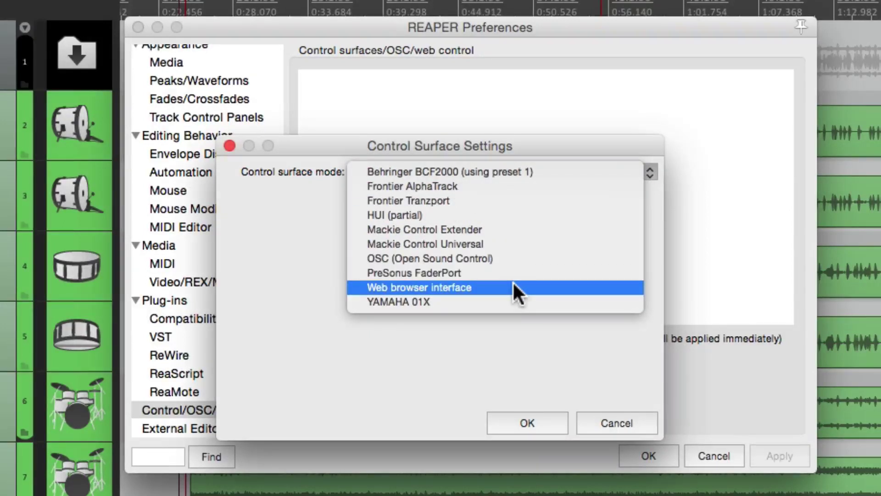
{"action": "left_click", "coordinate": [513, 288]}
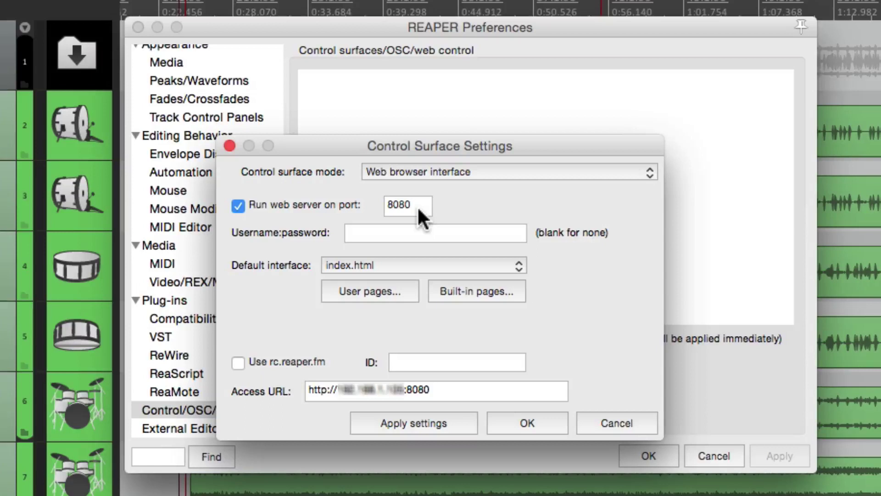
Enter a web interface username and password, then enable Use rc.reaper.fm.
{"action": "left_click", "coordinate": [425, 232]}
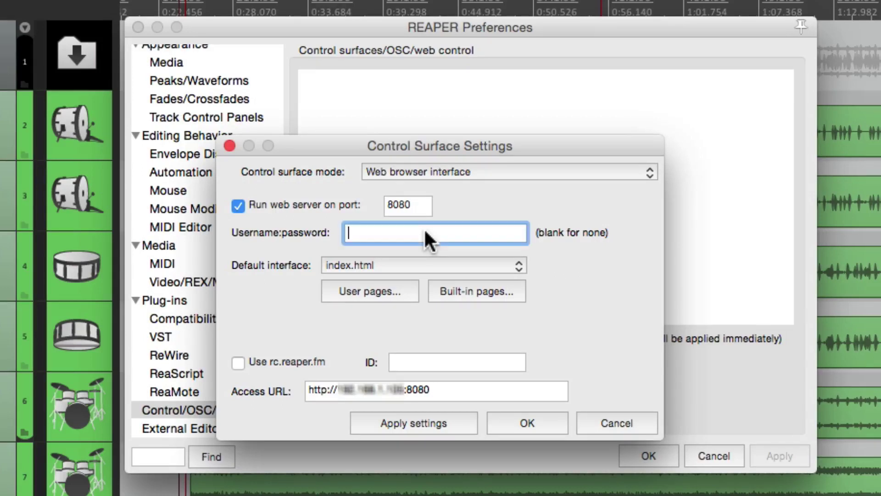
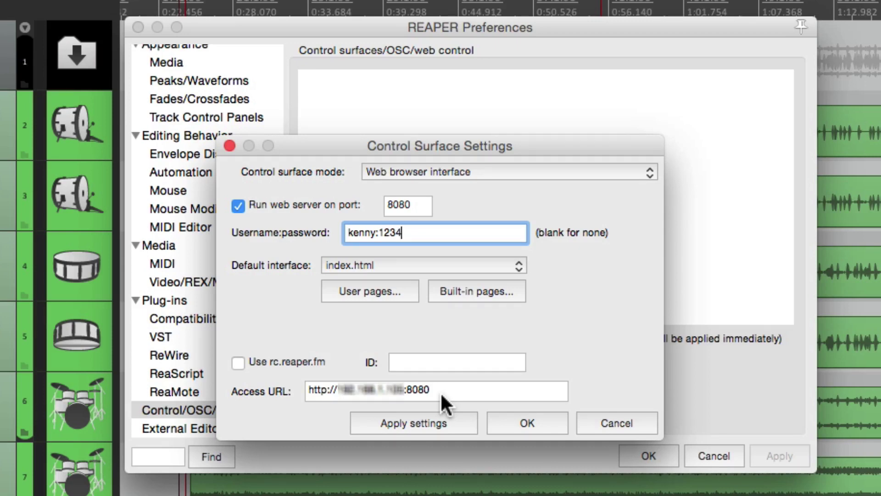
{"action": "left_click", "coordinate": [239, 362]}
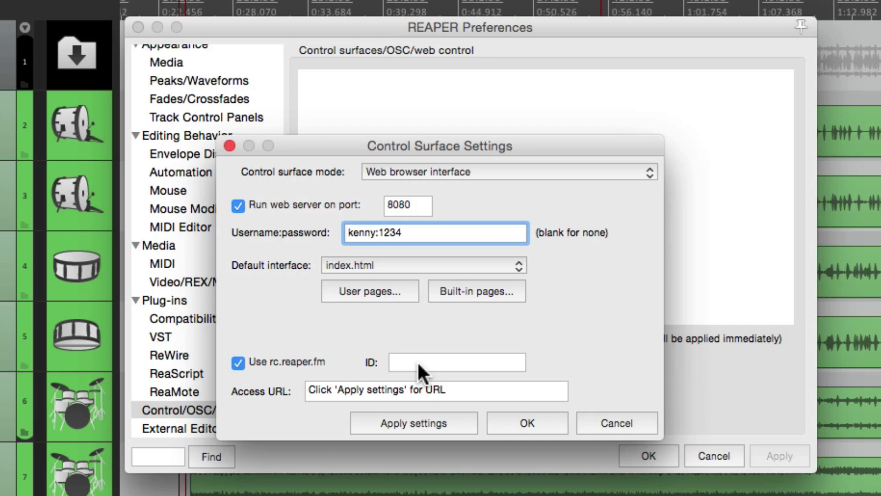
Set the rc.reaper.fm ID to 'hello' and apply settings to generate the access URL.
{"action": "left_click", "coordinate": [418, 362]}
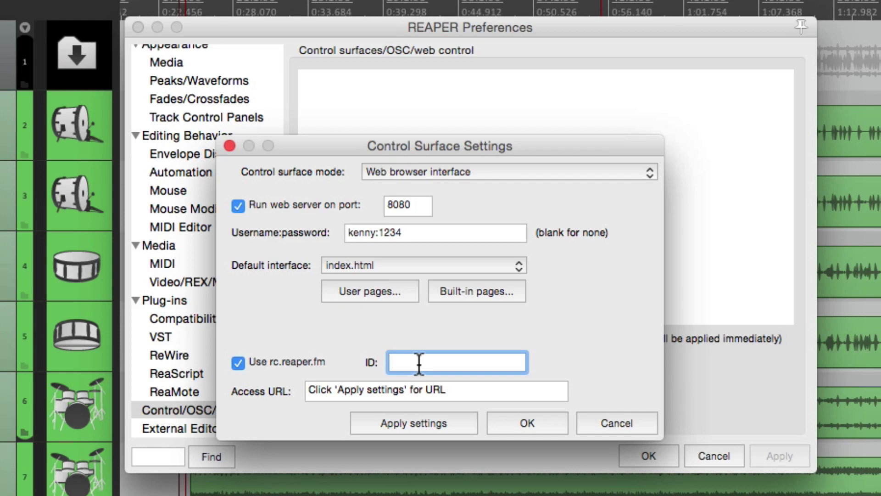
{"action": "type", "text": "hello"}
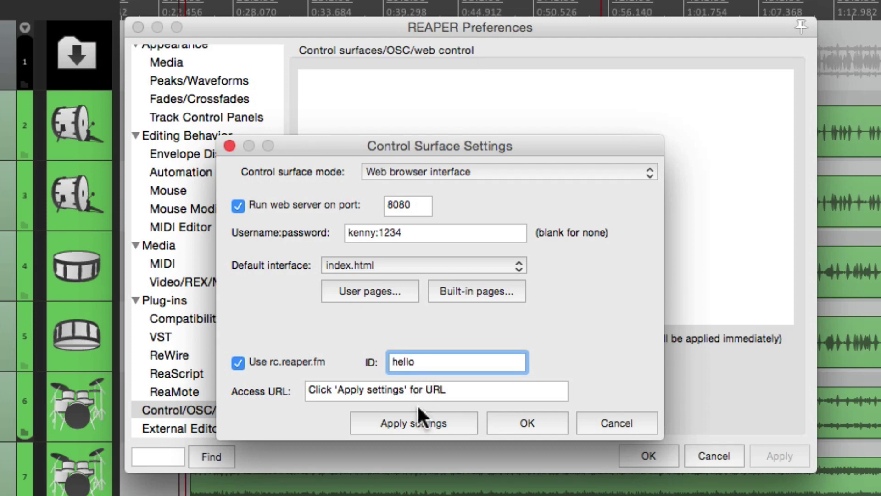
{"action": "left_click", "coordinate": [427, 423]}
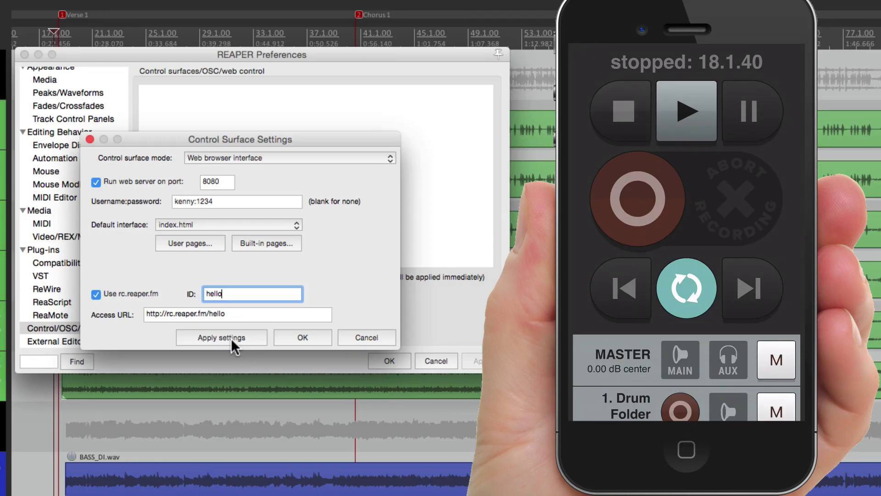
Save the web surface settings, close Preferences, and test playback with the spacebar.
{"action": "left_click", "coordinate": [230, 338]}
{"action": "left_click", "coordinate": [293, 338]}
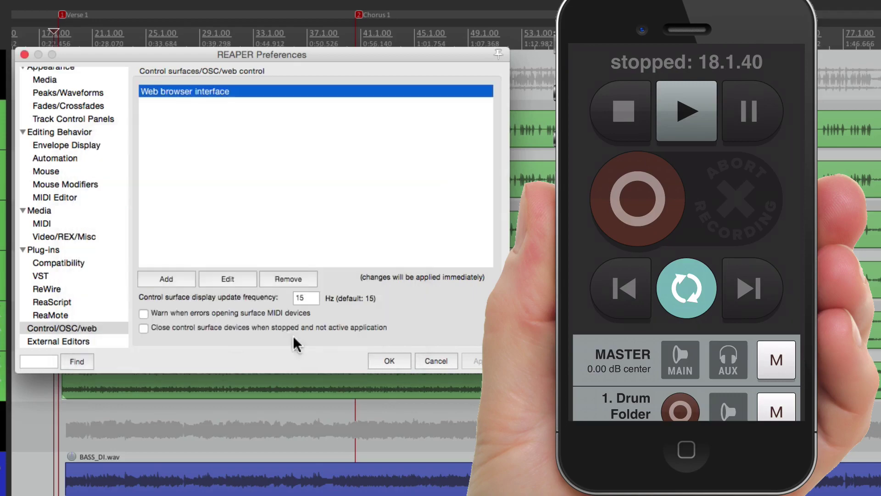
{"action": "left_click", "coordinate": [371, 361]}
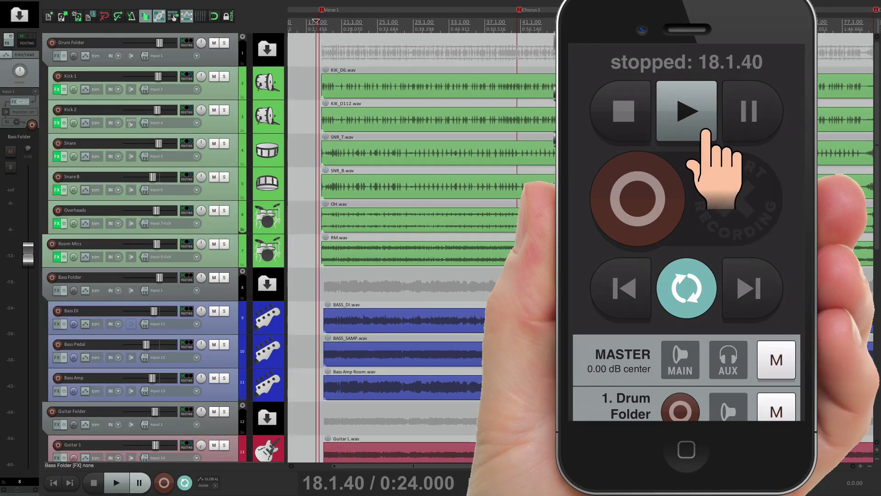
{"action": "key", "text": "space"}
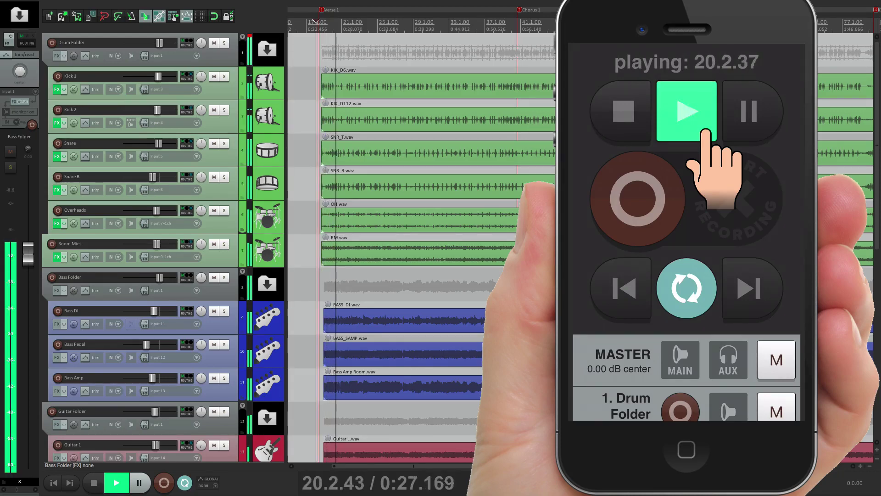
{"action": "key", "text": "space"}
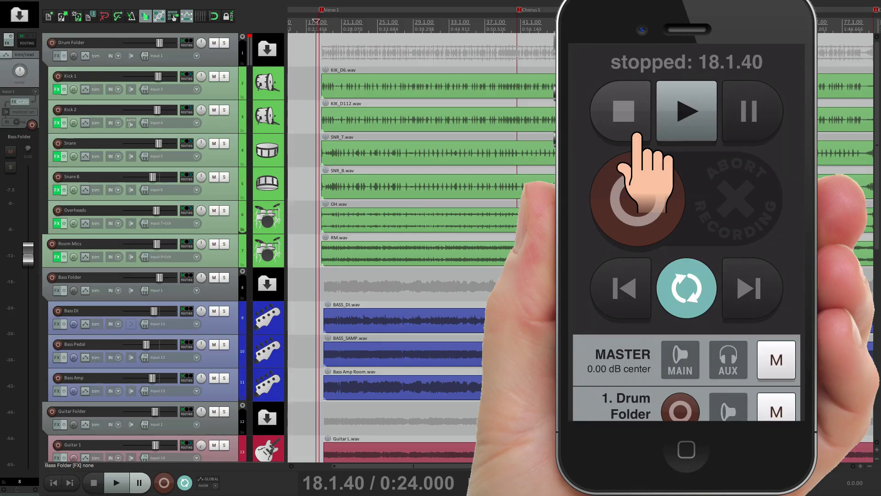
From the phone remote, play, pause and stop playback, then toggle repeat off and on.
{"action": "left_click", "coordinate": [702, 131]}
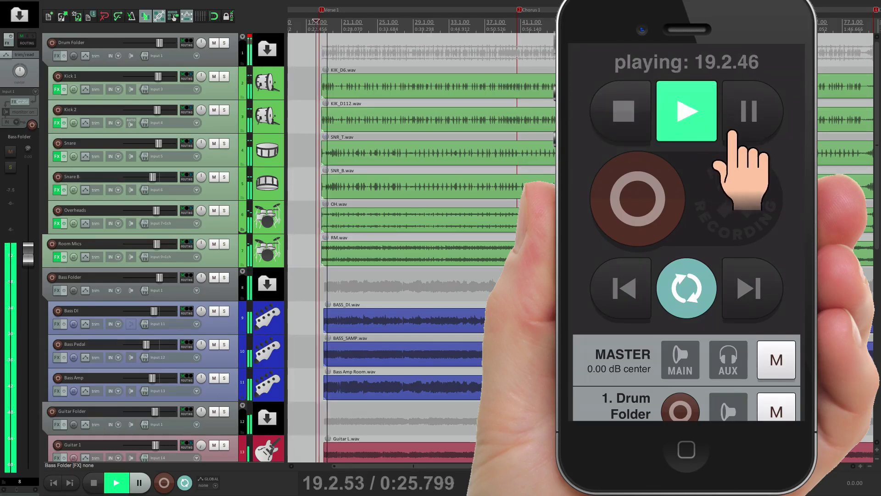
{"action": "left_click", "coordinate": [752, 128]}
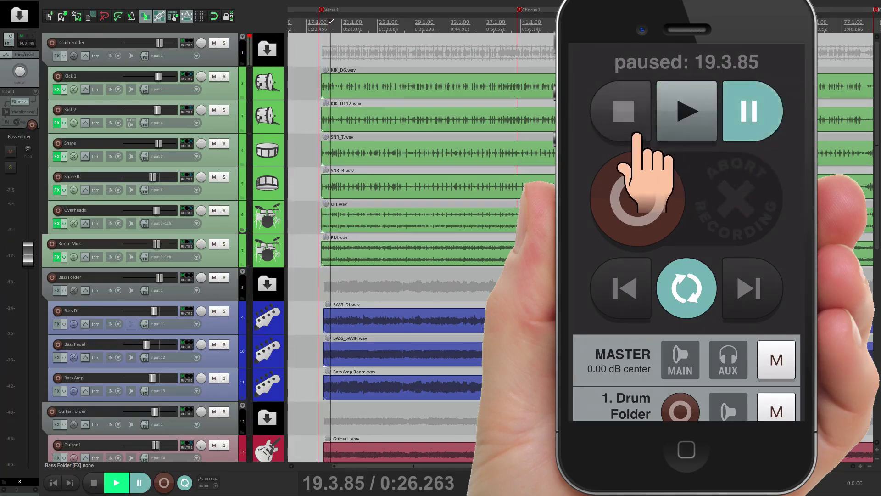
{"action": "left_click", "coordinate": [625, 120]}
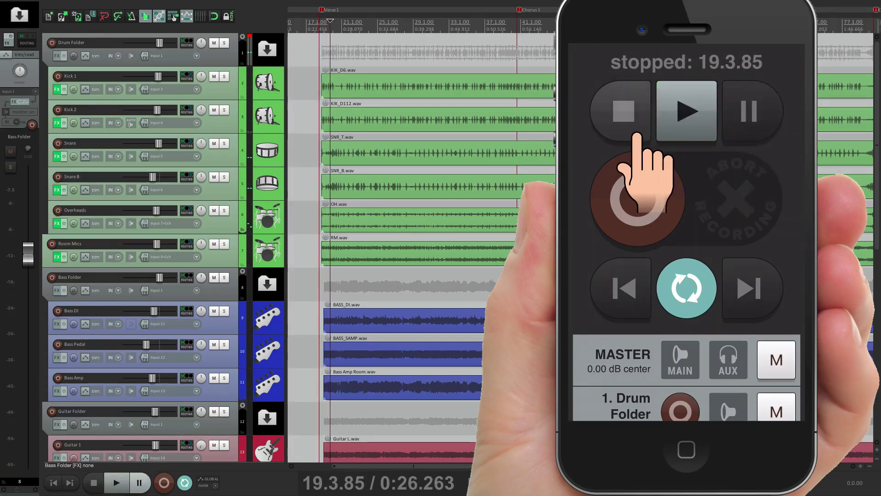
{"action": "left_click", "coordinate": [702, 294]}
{"action": "left_click", "coordinate": [706, 295]}
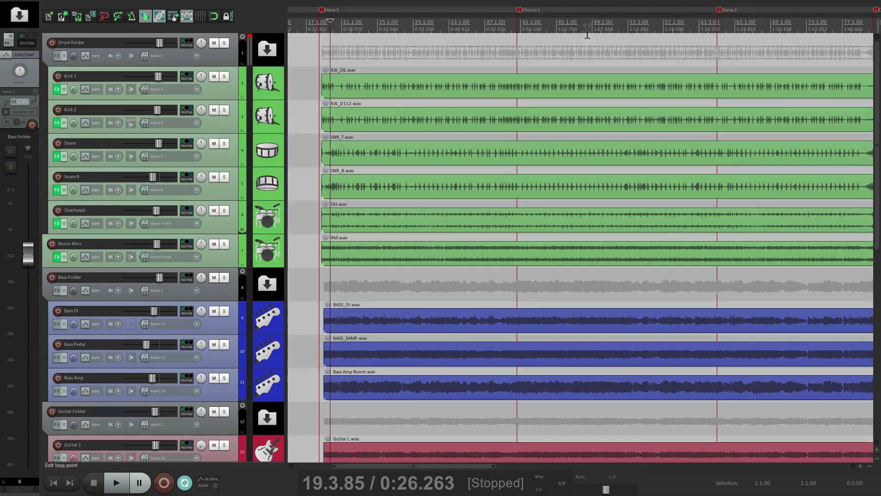
Place the edit cursor in the Kick 1 lane near the Verse 1 marker at the song start.
{"action": "scroll", "coordinate": [549, 55], "scroll_direction": "right", "scroll_amount": 5}
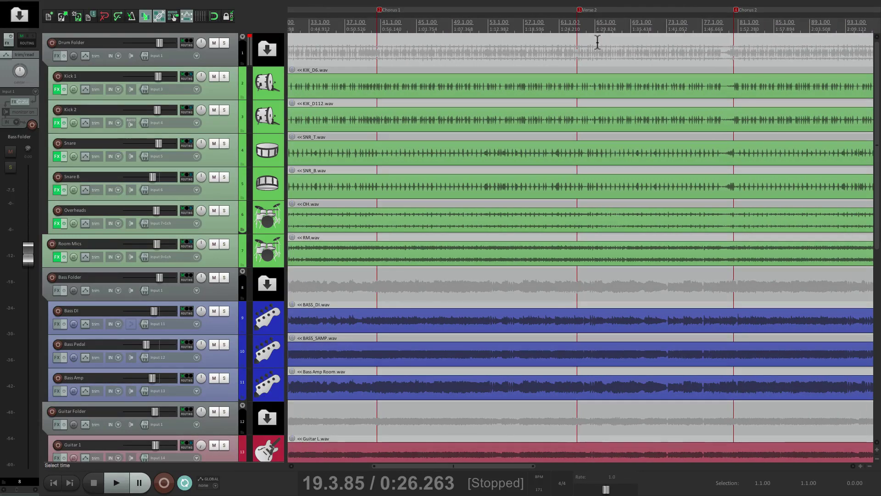
{"action": "scroll", "coordinate": [596, 41], "scroll_direction": "right", "scroll_amount": 5}
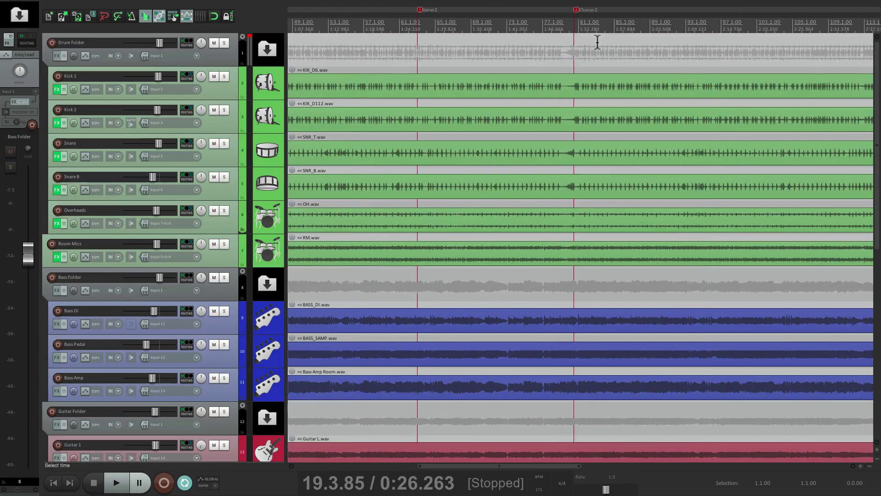
{"action": "left_click", "coordinate": [503, 70]}
{"action": "scroll", "coordinate": [510, 109], "scroll_direction": "left", "scroll_amount": 15}
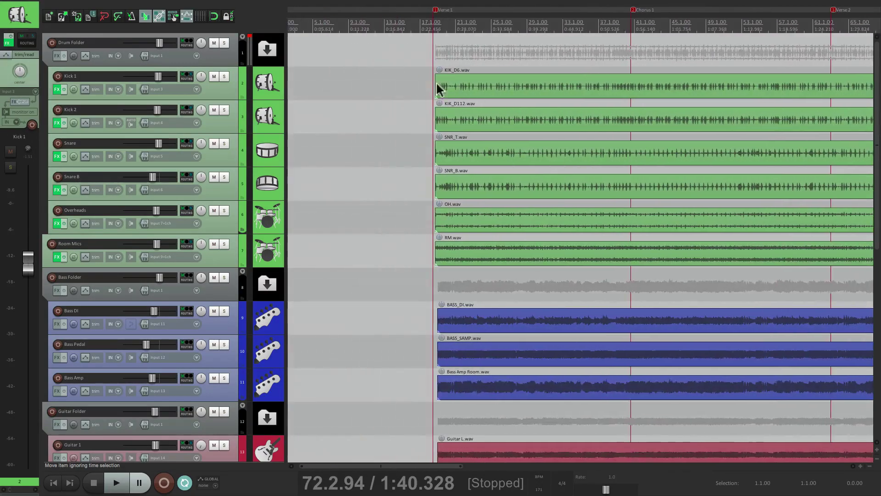
{"action": "left_click", "coordinate": [416, 80]}
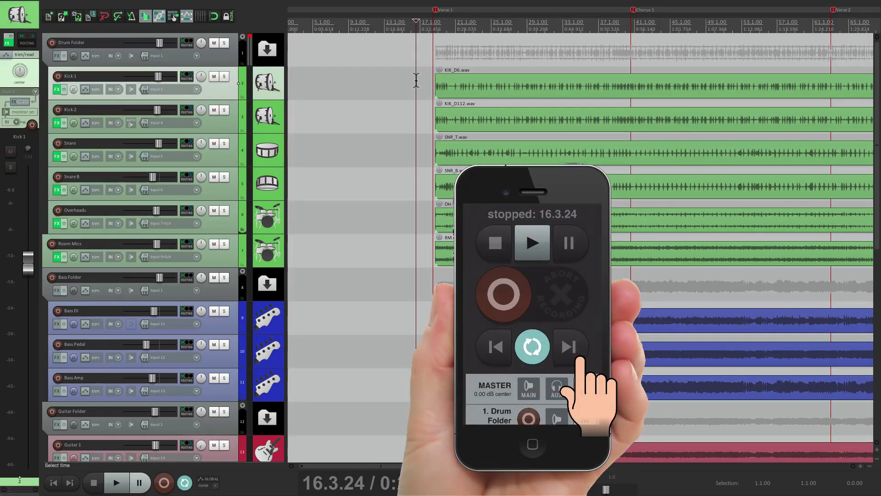
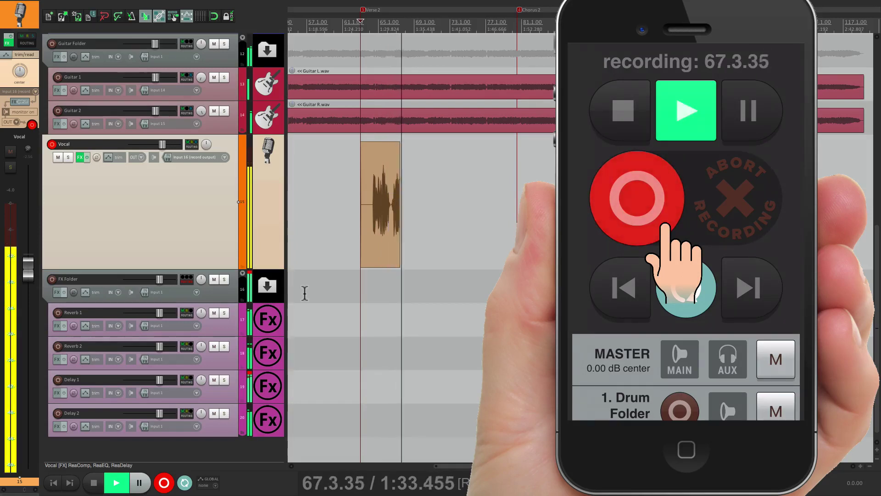
Stop the vocal recording and record a second pass, creating Take 2.
{"action": "key", "text": "space"}
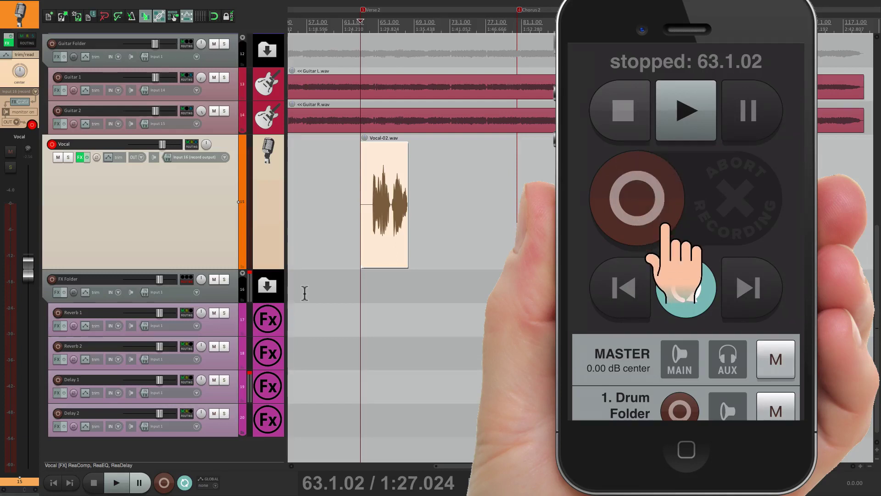
{"action": "key", "text": "ctrl+r"}
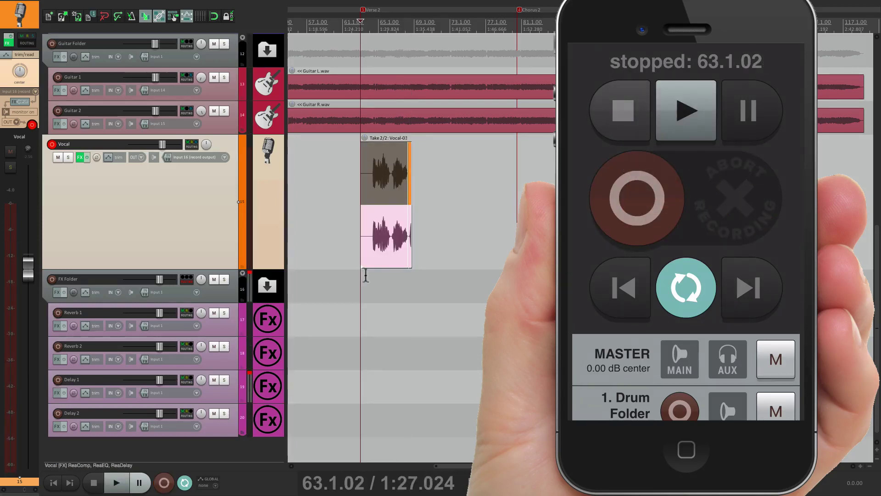
Audition both vocal takes, then delete the two-take Vocal item.
{"action": "left_click", "coordinate": [381, 169]}
{"action": "left_click", "coordinate": [388, 221]}
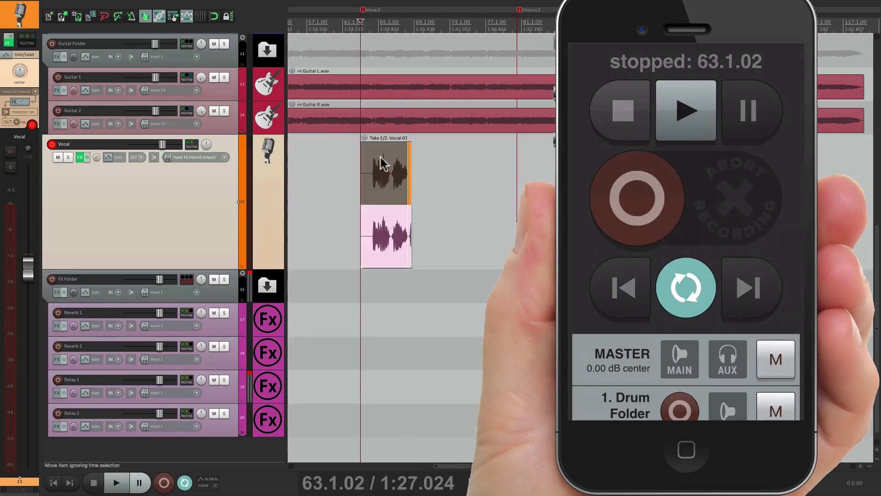
{"action": "left_click", "coordinate": [382, 161]}
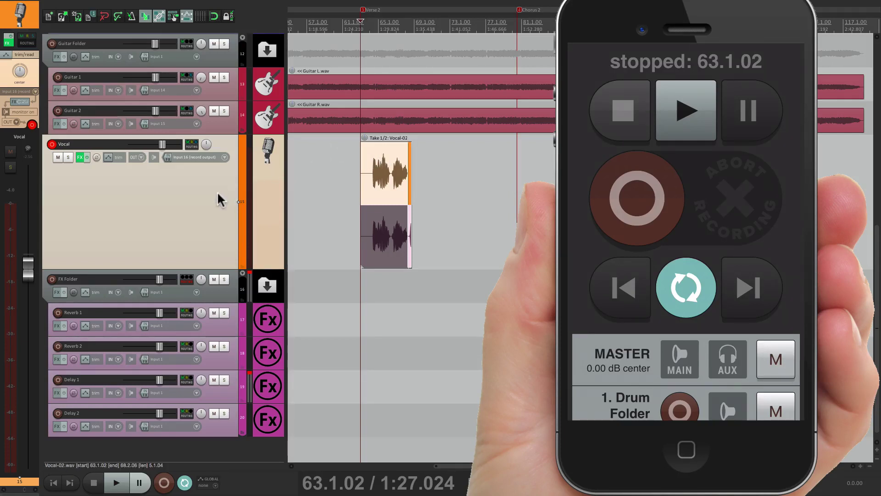
{"action": "key", "text": "Delete"}
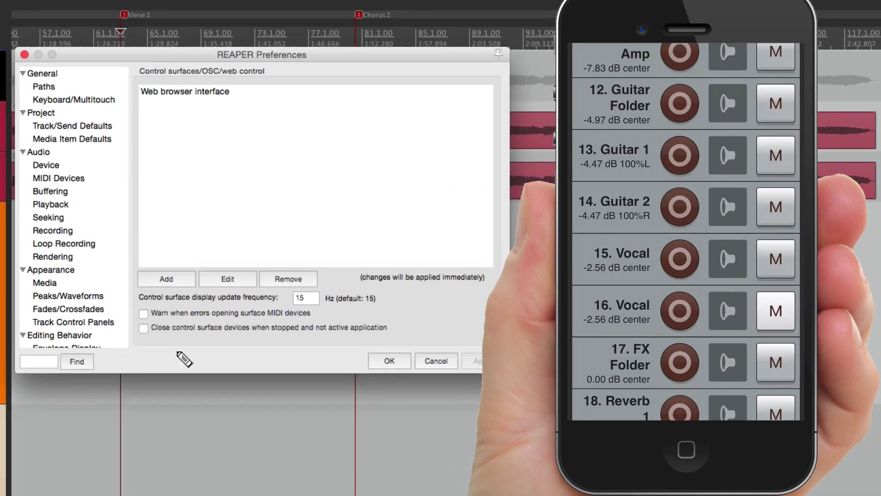
Set basic.html as the Web browser interface's default page and apply the preferences.
{"action": "double_click", "coordinate": [191, 97]}
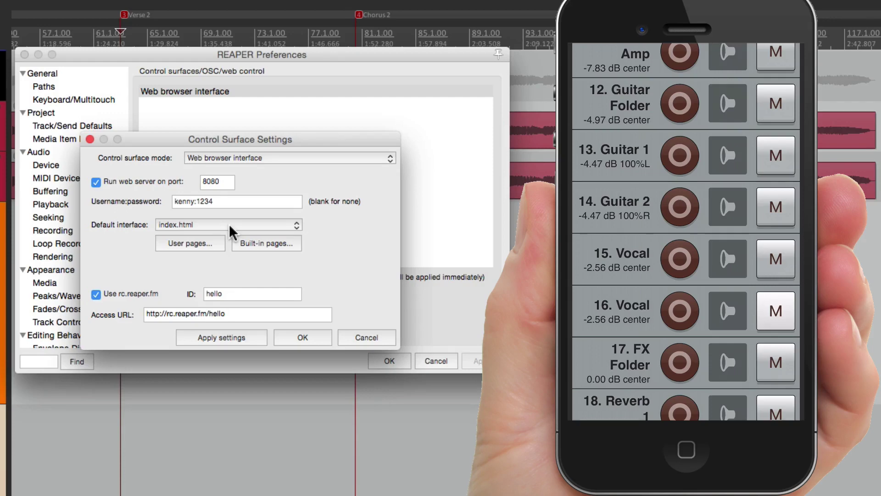
{"action": "left_click", "coordinate": [233, 227]}
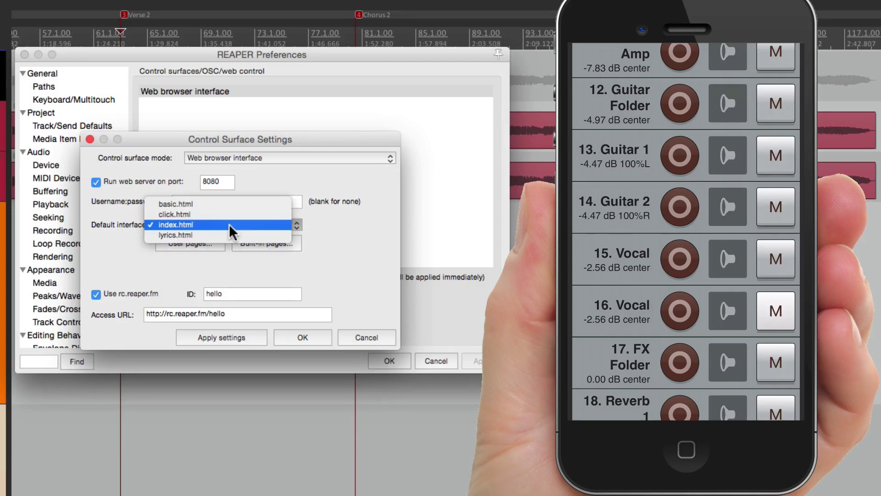
{"action": "left_click", "coordinate": [229, 205]}
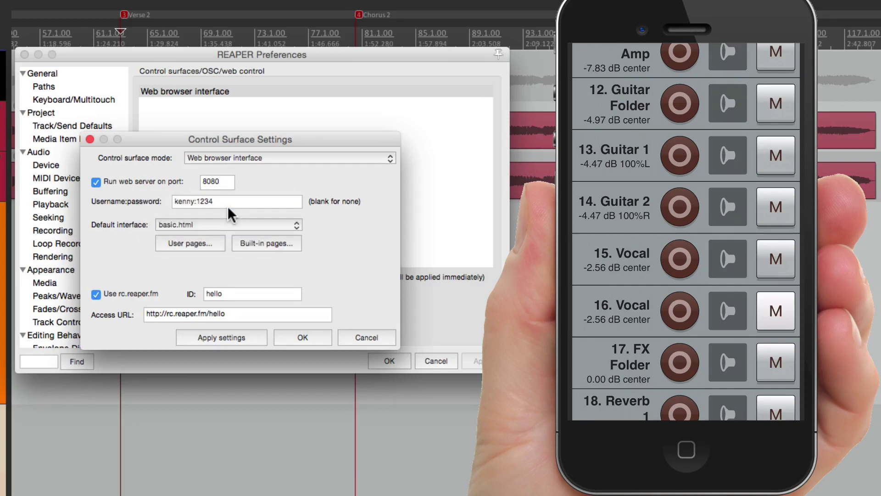
{"action": "left_click", "coordinate": [296, 336]}
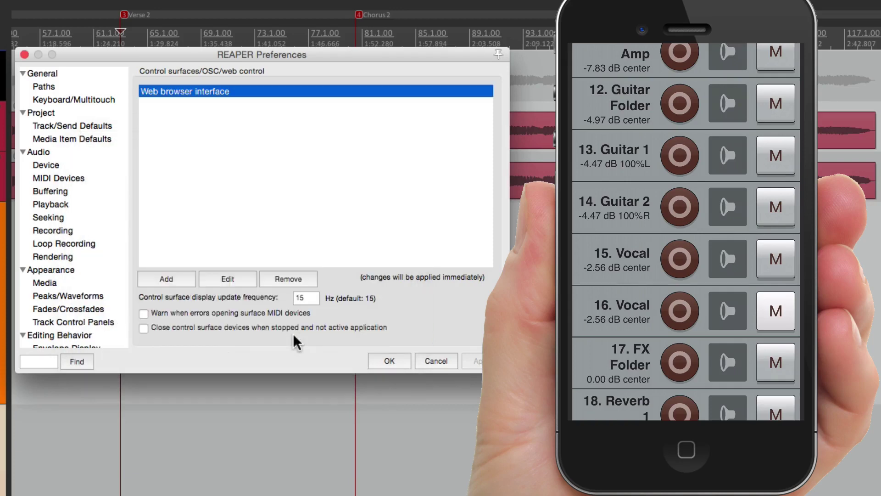
{"action": "left_click", "coordinate": [376, 361]}
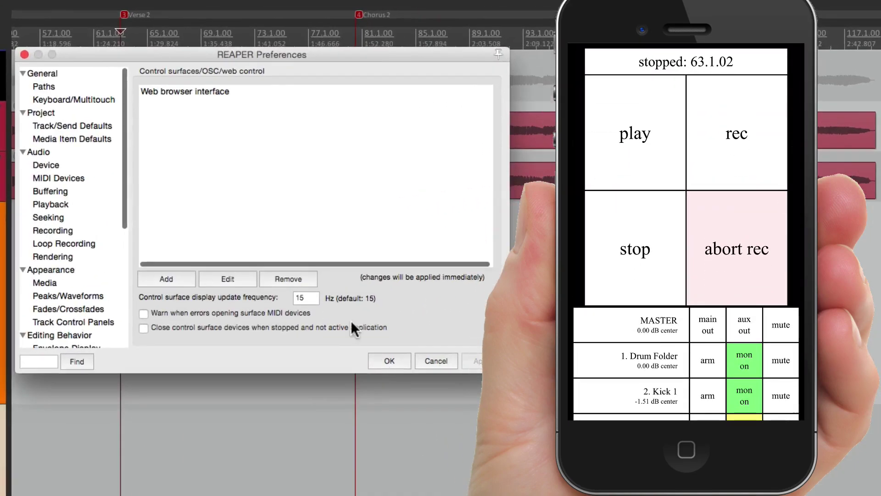
Change the Web browser interface's default page to click.html and confirm.
{"action": "left_click", "coordinate": [337, 64]}
{"action": "double_click", "coordinate": [209, 92]}
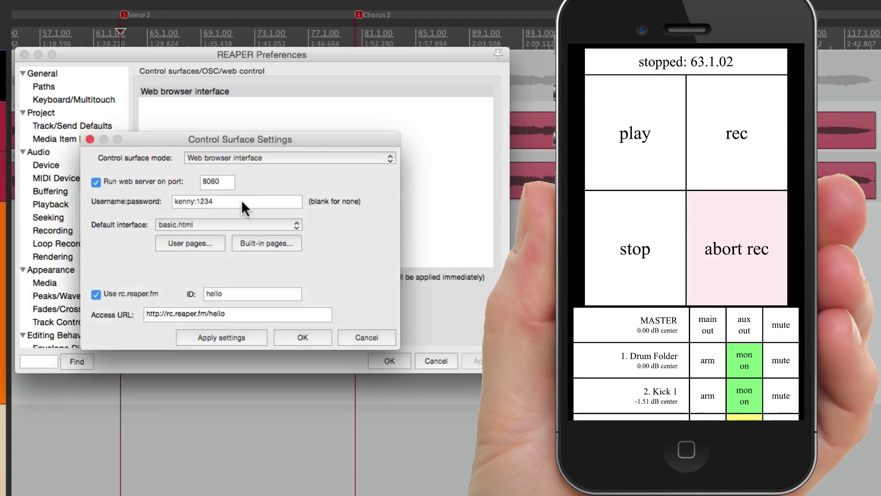
{"action": "left_click", "coordinate": [217, 224]}
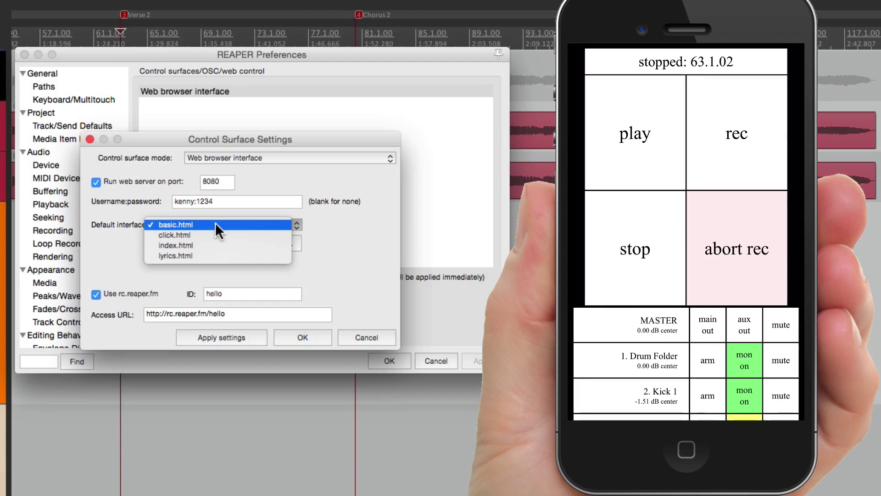
{"action": "left_click", "coordinate": [213, 234]}
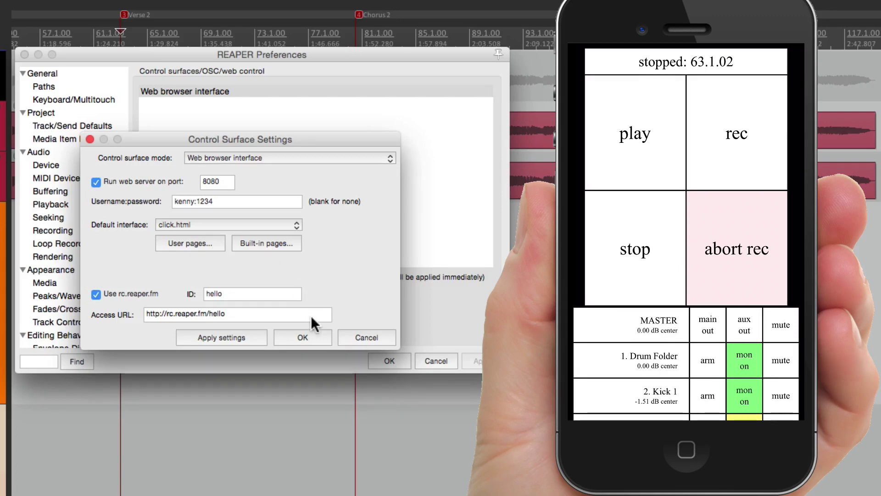
{"action": "left_click", "coordinate": [295, 335]}
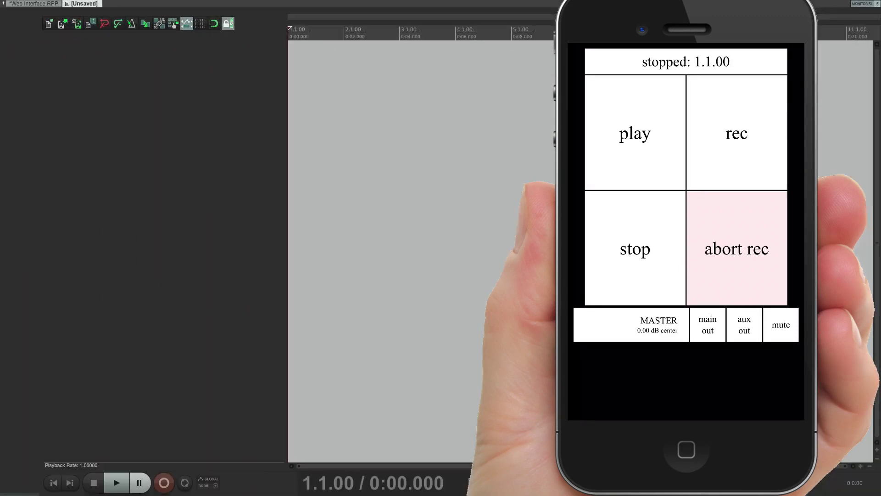
Enable the metronome and play the empty project twice, stopping each time.
{"action": "left_click", "coordinate": [130, 24]}
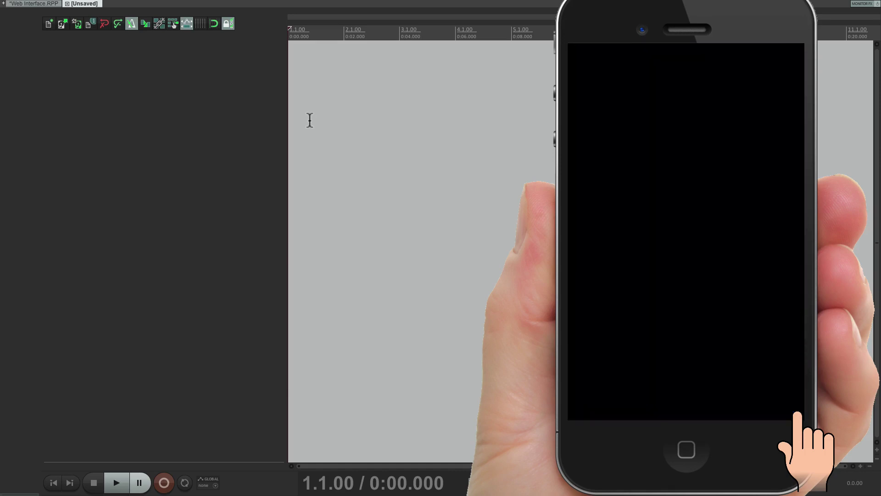
{"action": "key", "text": "space"}
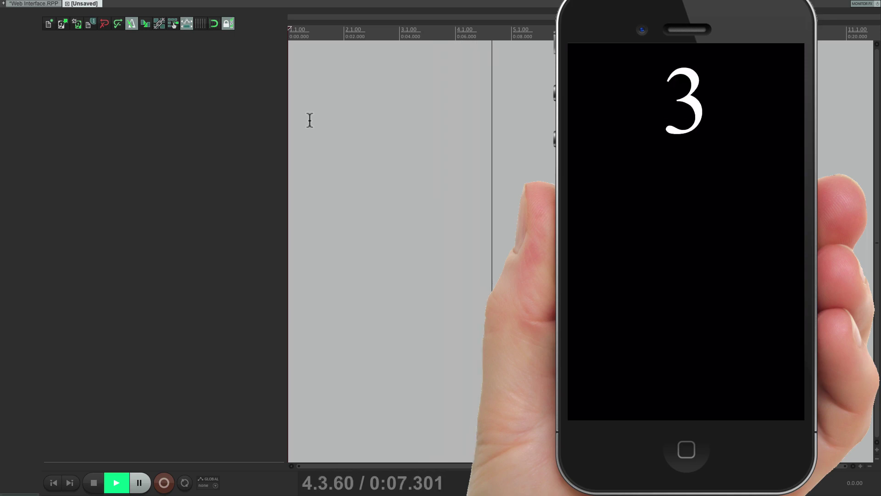
{"action": "key", "text": "space"}
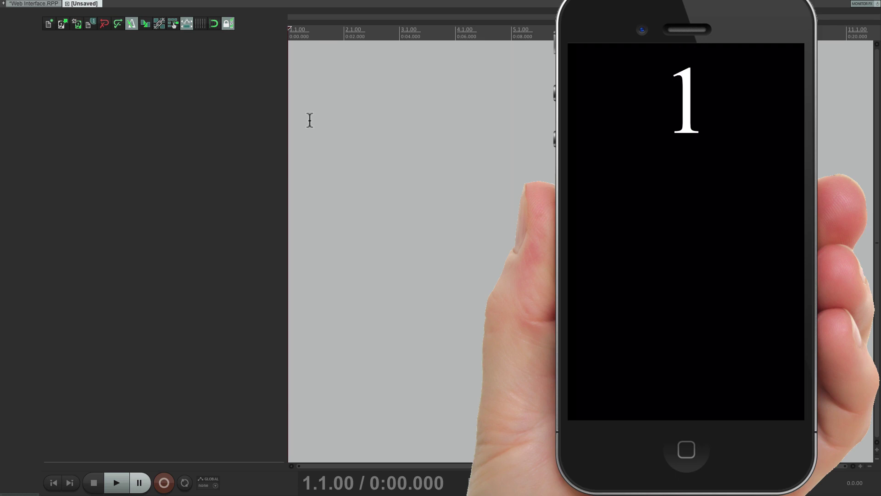
{"action": "key", "text": "space"}
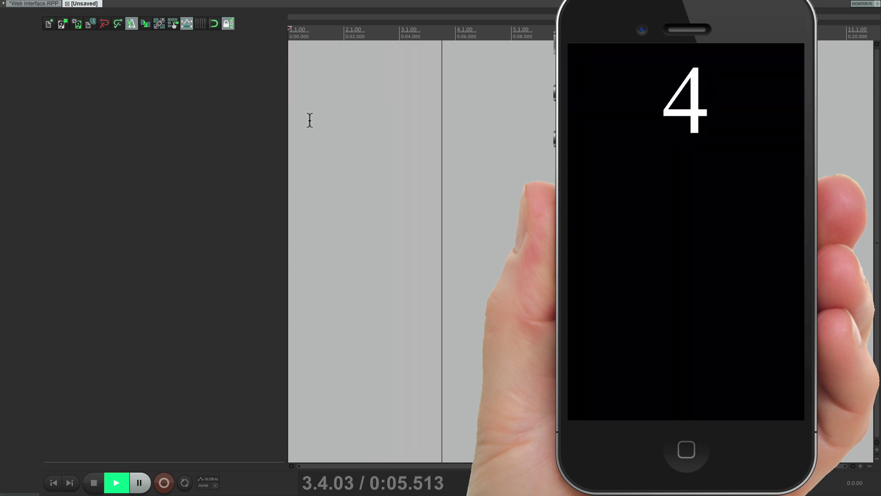
{"action": "key", "text": "space"}
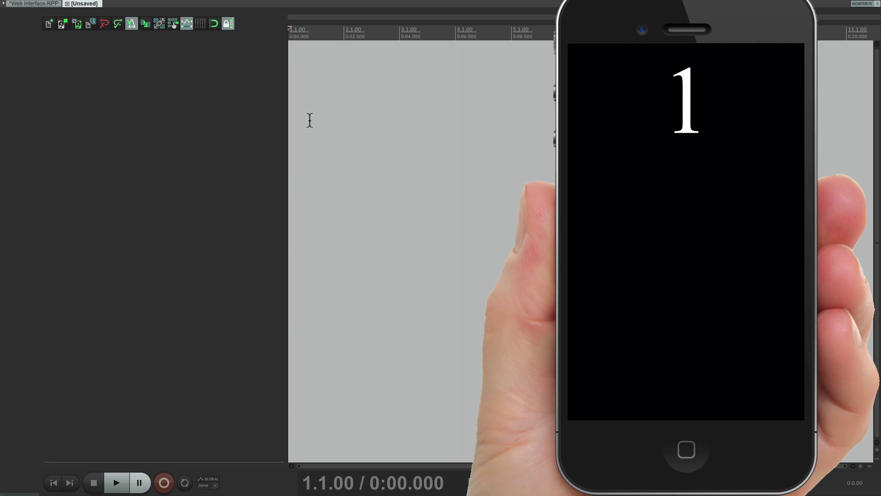
Open the control surface preferences and set index.html as the default web interface.
{"action": "key", "text": "super+comma"}
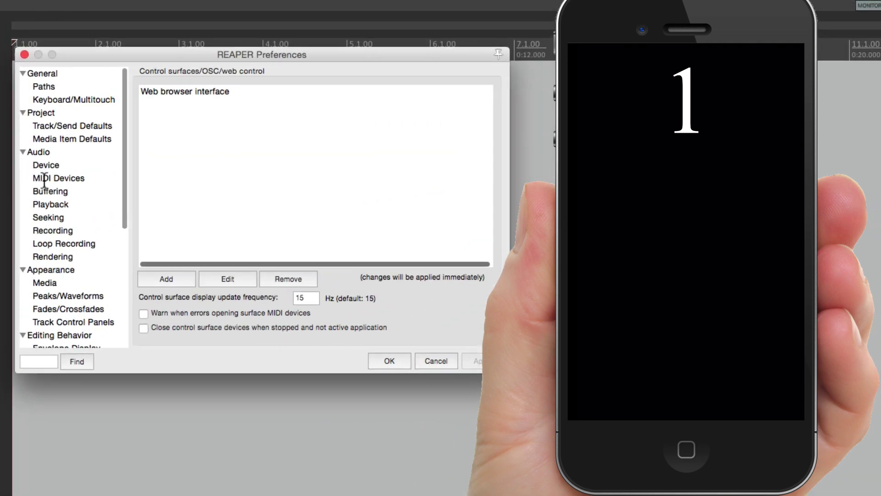
{"action": "double_click", "coordinate": [175, 91]}
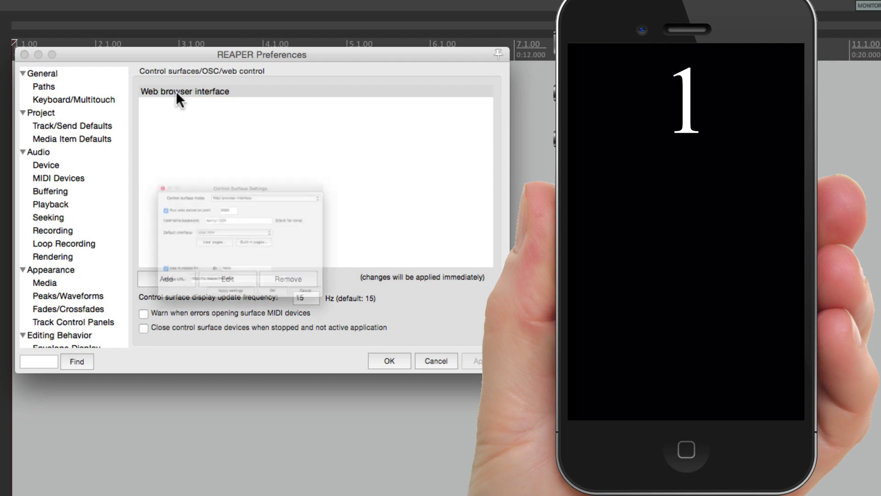
{"action": "left_click", "coordinate": [216, 225]}
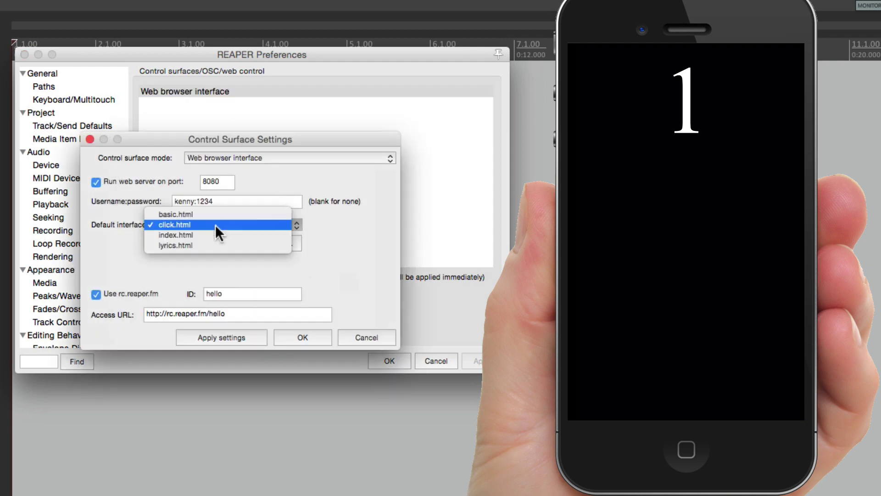
{"action": "left_click", "coordinate": [217, 233]}
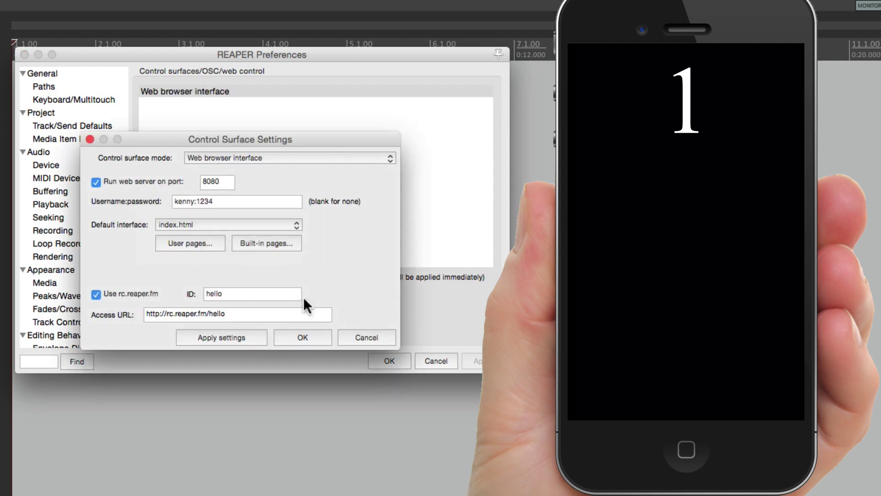
{"action": "left_click", "coordinate": [302, 337]}
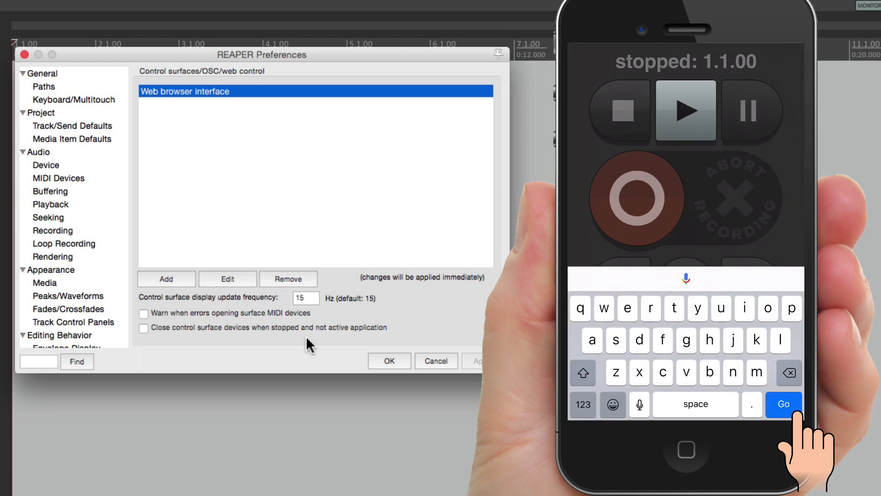
Recheck the web control settings, keep index.html, and close the preferences.
{"action": "left_click", "coordinate": [232, 281]}
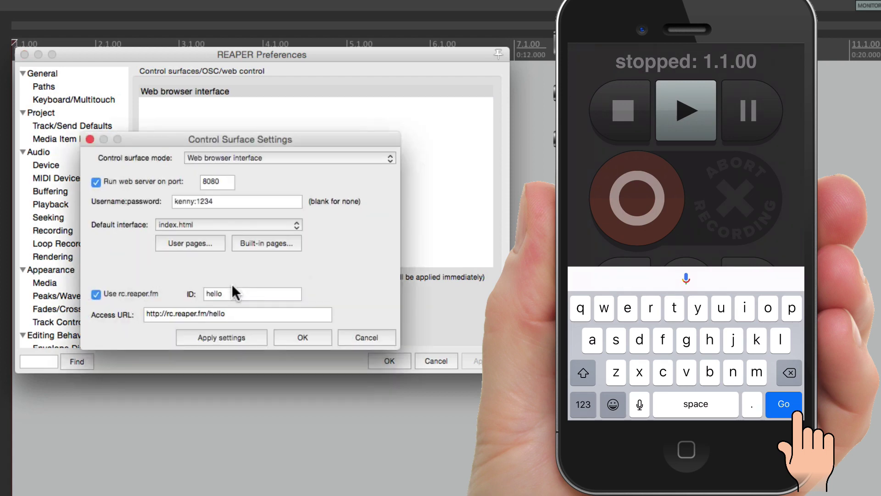
{"action": "left_click", "coordinate": [239, 221]}
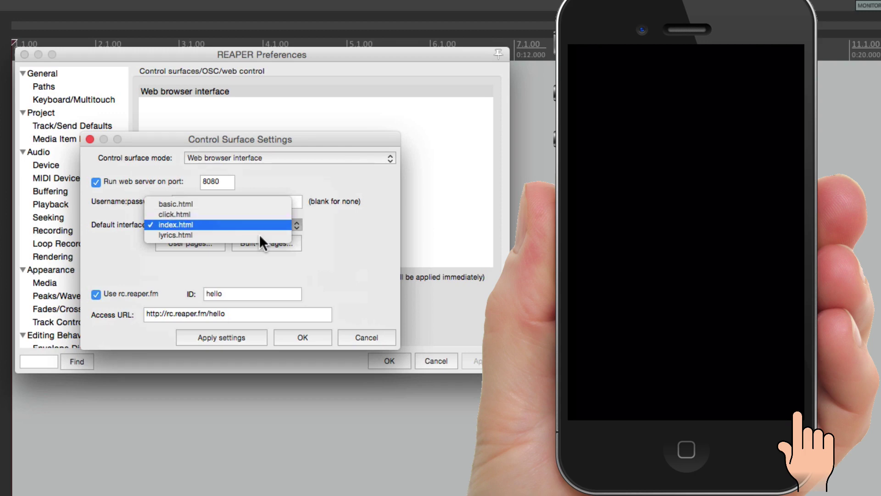
{"action": "left_click", "coordinate": [205, 223]}
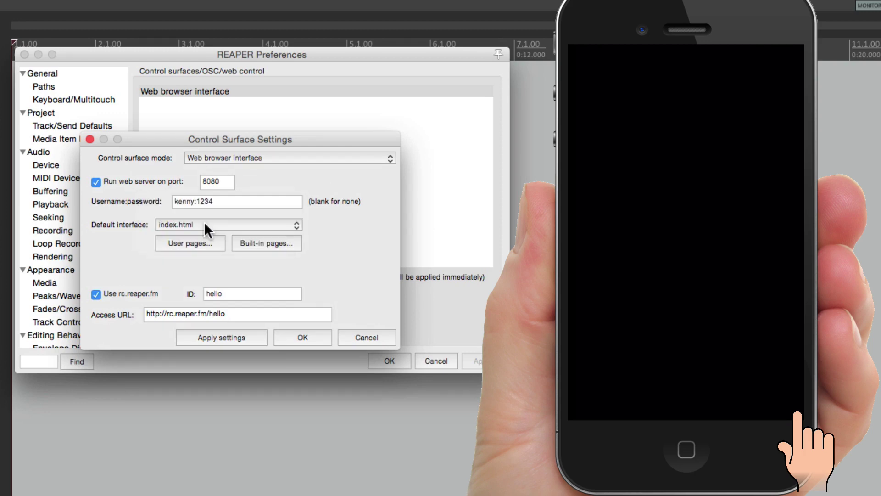
{"action": "left_click", "coordinate": [290, 338]}
{"action": "left_click", "coordinate": [388, 360]}
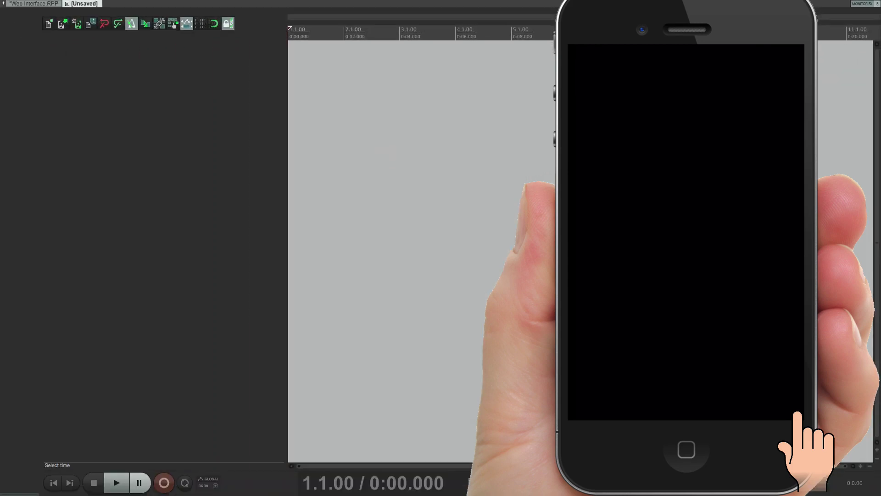
Play and stop the project twice, returning to 1.1.00.
{"action": "key", "text": "space"}
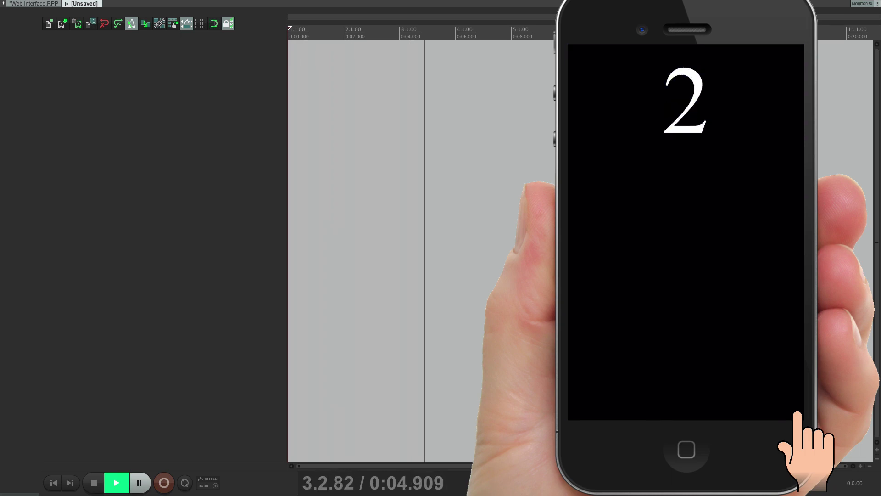
{"action": "key", "text": "space"}
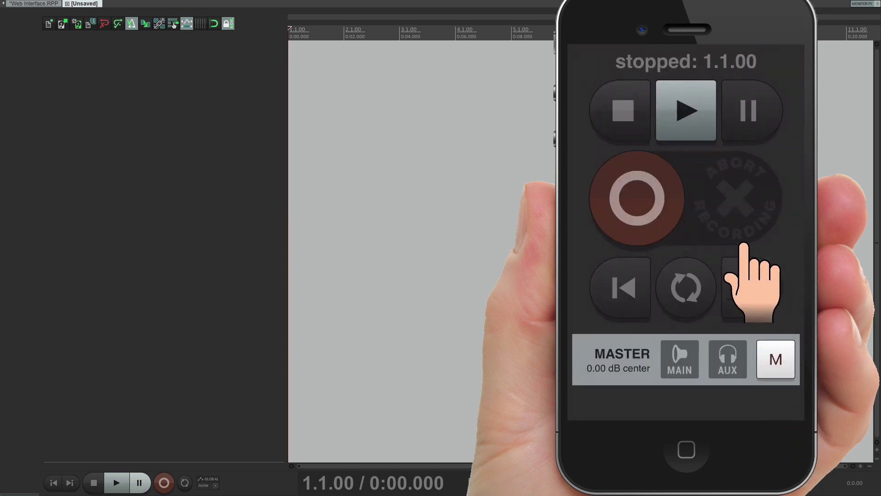
{"action": "key", "text": "space"}
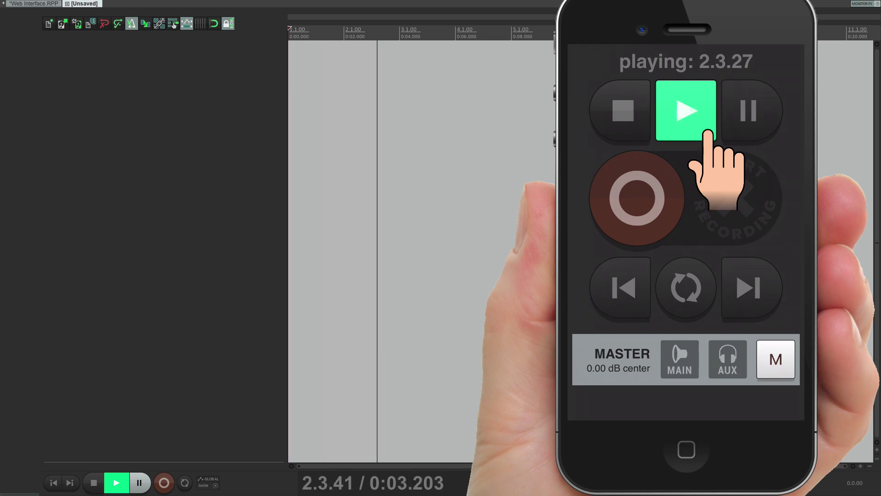
{"action": "key", "text": "space"}
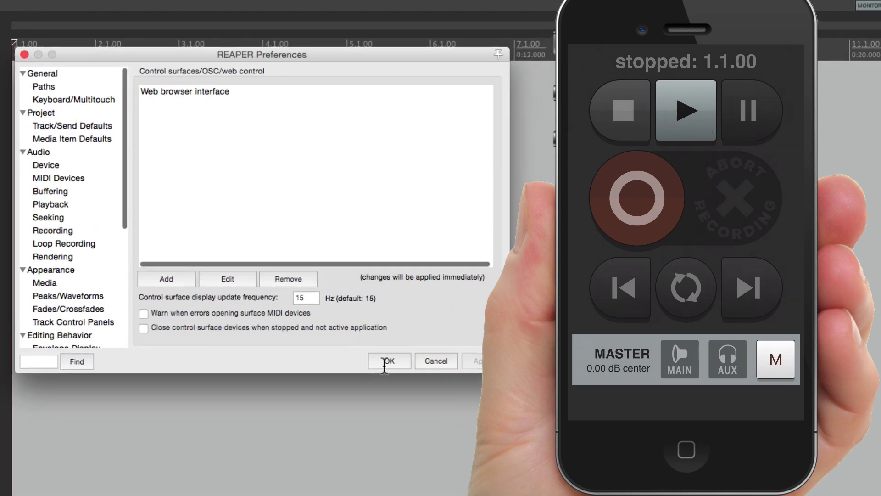
Make lyrics.html the default web interface and open the Built-in pages folder.
{"action": "left_click", "coordinate": [225, 91]}
{"action": "double_click", "coordinate": [224, 91]}
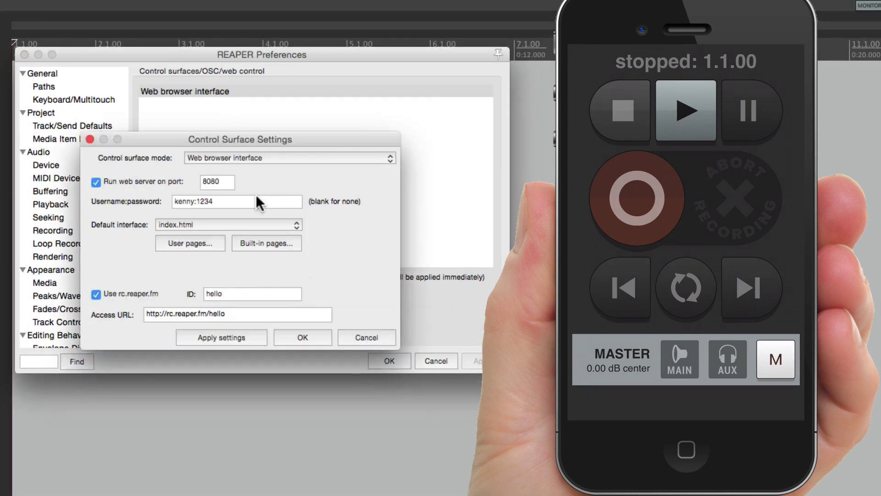
{"action": "left_click", "coordinate": [213, 224]}
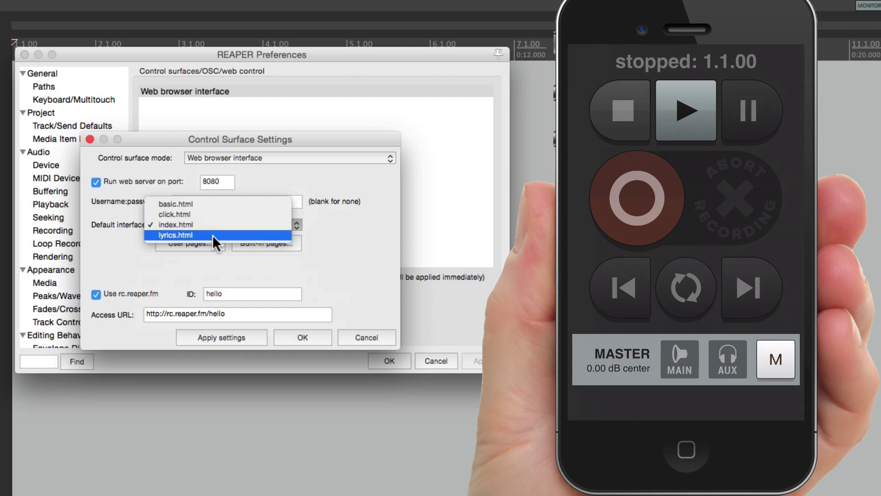
{"action": "left_click", "coordinate": [213, 235]}
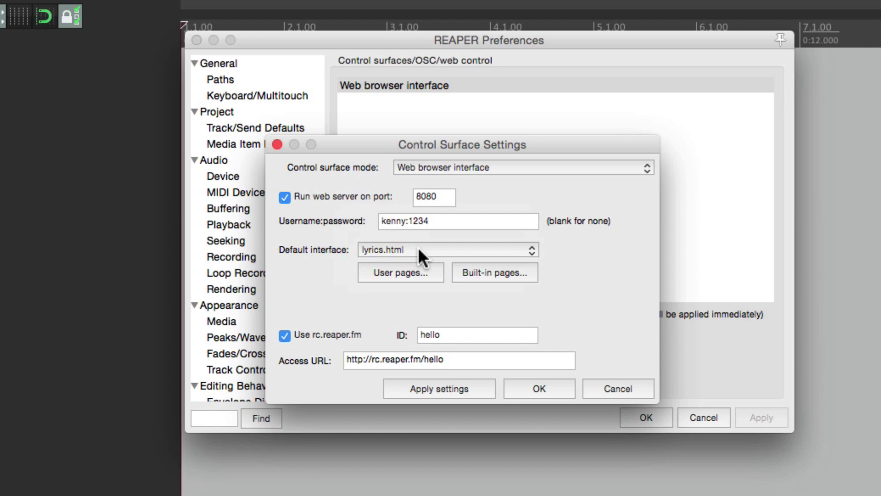
{"action": "left_click", "coordinate": [482, 272]}
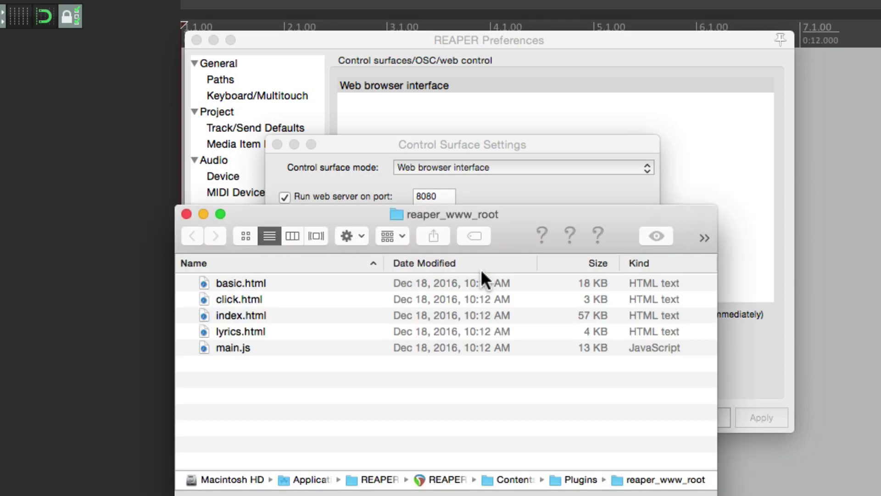
Open the user pages folder beside the built-in pages and copy basic.html into it.
{"action": "left_click", "coordinate": [187, 212]}
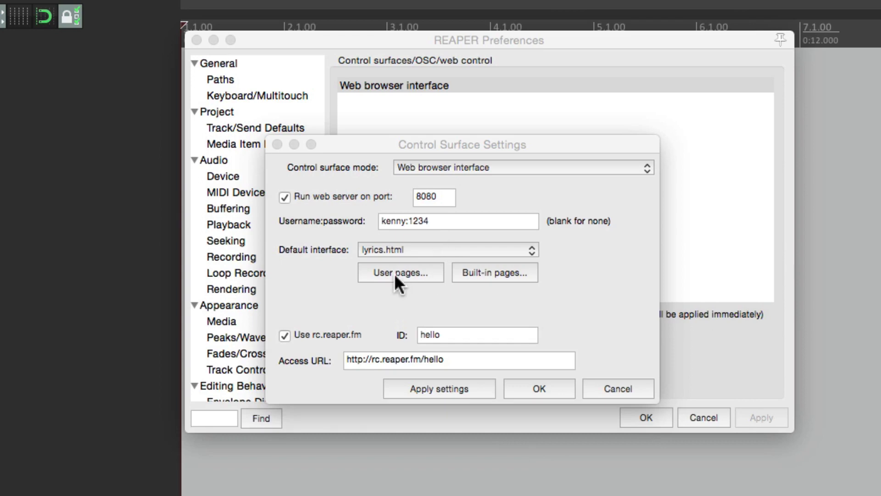
{"action": "left_click", "coordinate": [394, 274]}
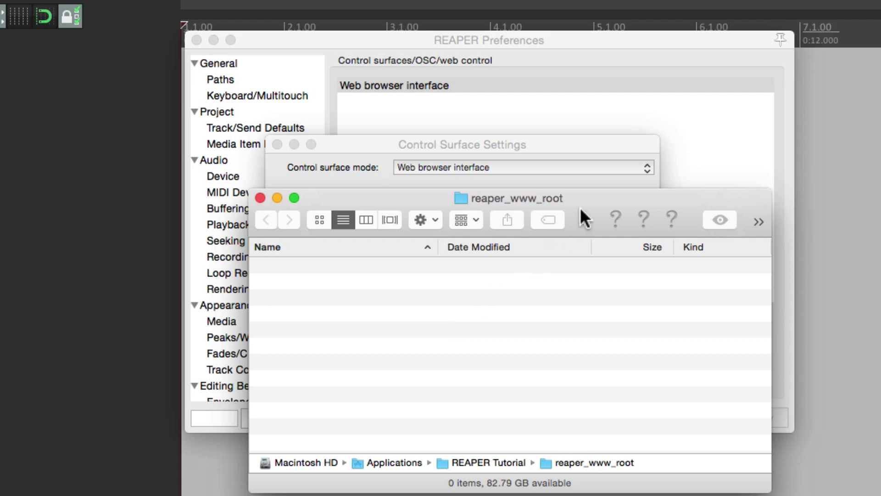
{"action": "left_click_drag", "start_coordinate": [580, 208], "coordinate": [252, 232]}
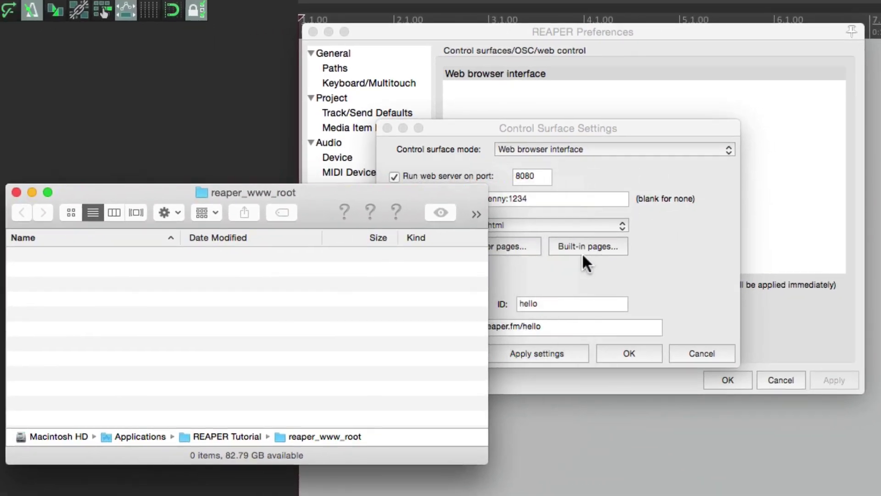
{"action": "left_click", "coordinate": [582, 247]}
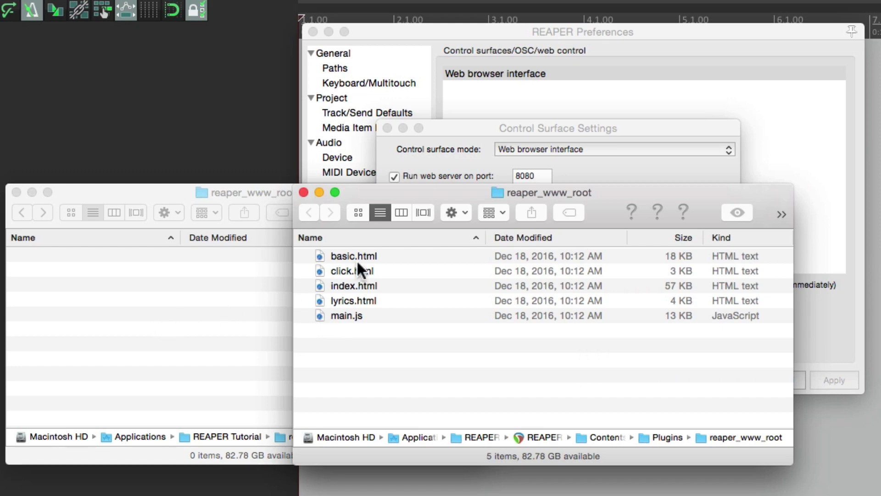
{"action": "left_click_drag", "start_coordinate": [353, 258], "coordinate": [213, 339]}
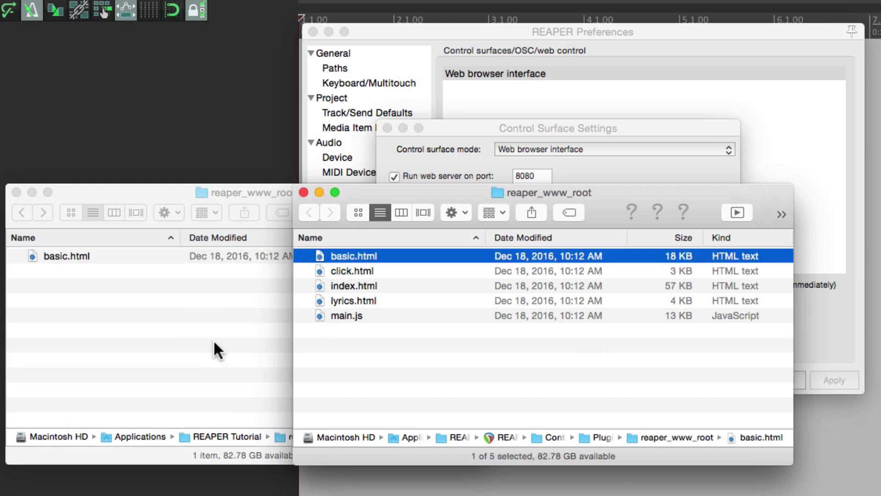
Rename the copied file to custom.html and close both Finder windows.
{"action": "left_click", "coordinate": [210, 340]}
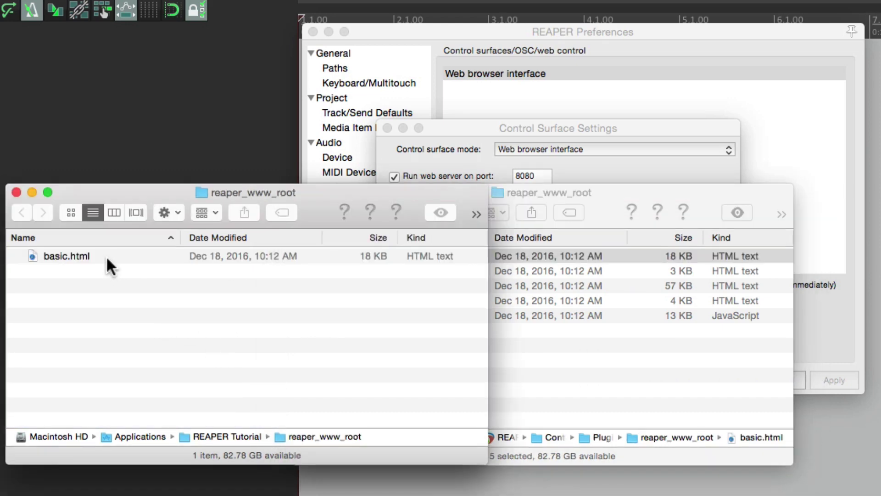
{"action": "left_click", "coordinate": [79, 255]}
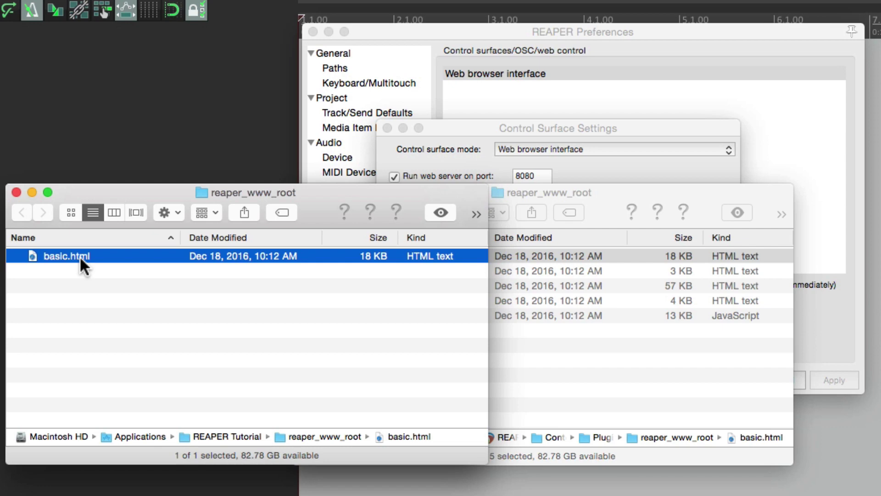
{"action": "key", "text": "Return"}
{"action": "type", "text": "custom"}
{"action": "key", "text": "Return"}
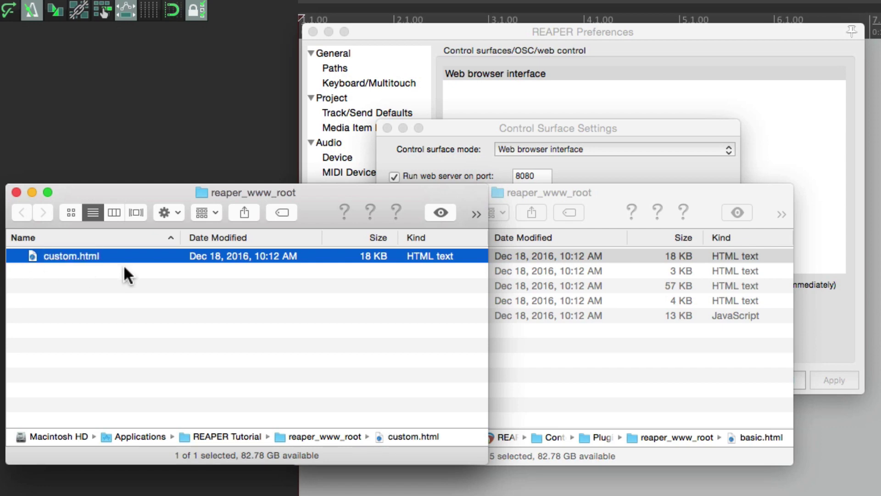
{"action": "left_click", "coordinate": [16, 193]}
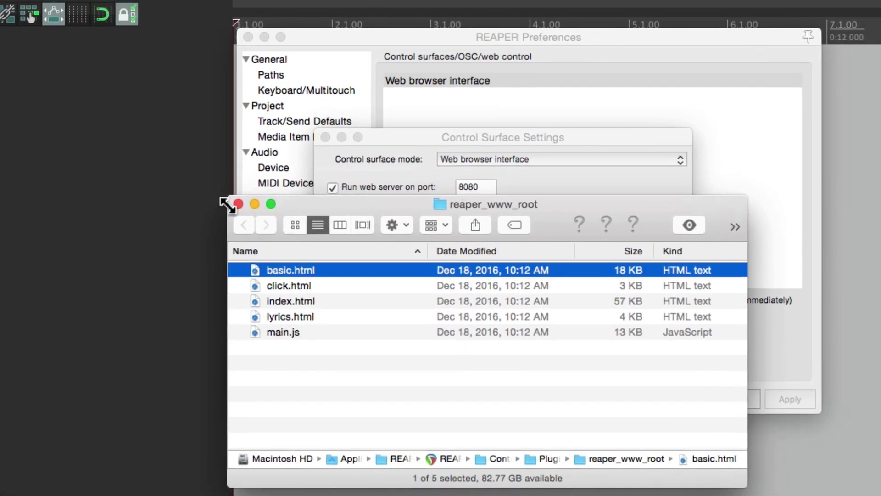
{"action": "left_click", "coordinate": [305, 189]}
Reopen the Web browser interface settings and choose custom.html as the default page.
{"action": "left_click", "coordinate": [507, 384]}
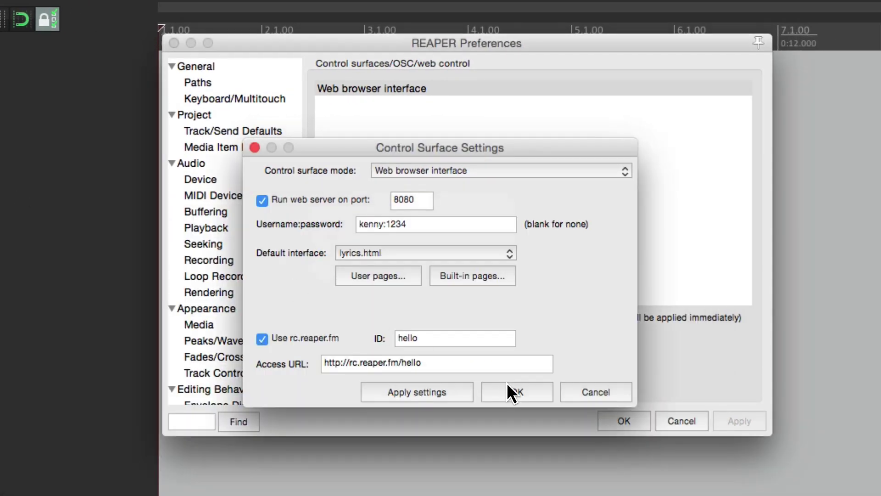
{"action": "left_click", "coordinate": [509, 392]}
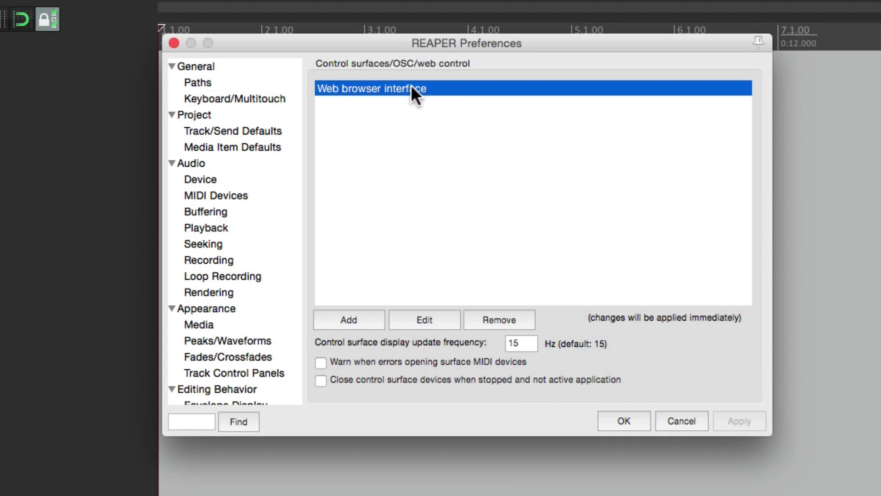
{"action": "double_click", "coordinate": [411, 85]}
{"action": "left_click", "coordinate": [397, 252]}
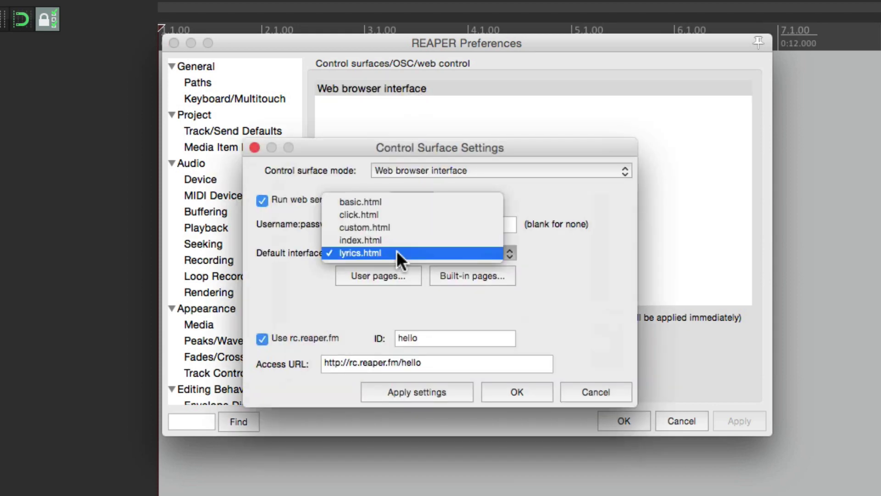
{"action": "left_click", "coordinate": [405, 225]}
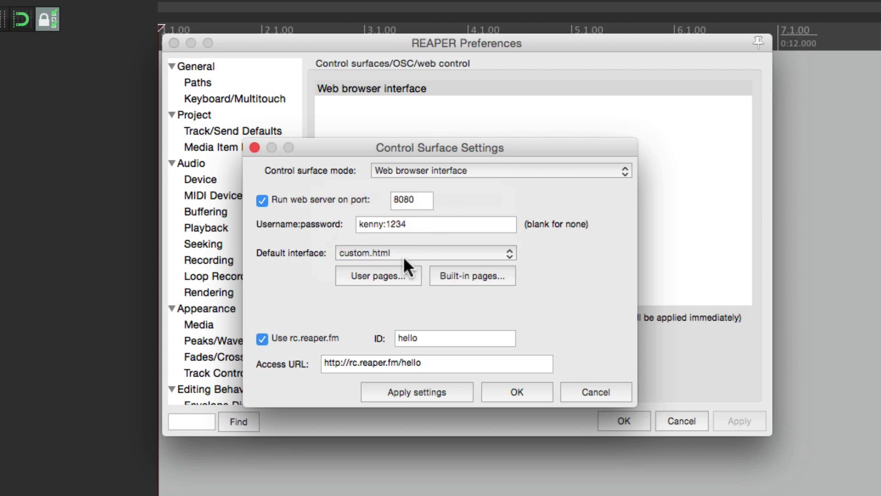